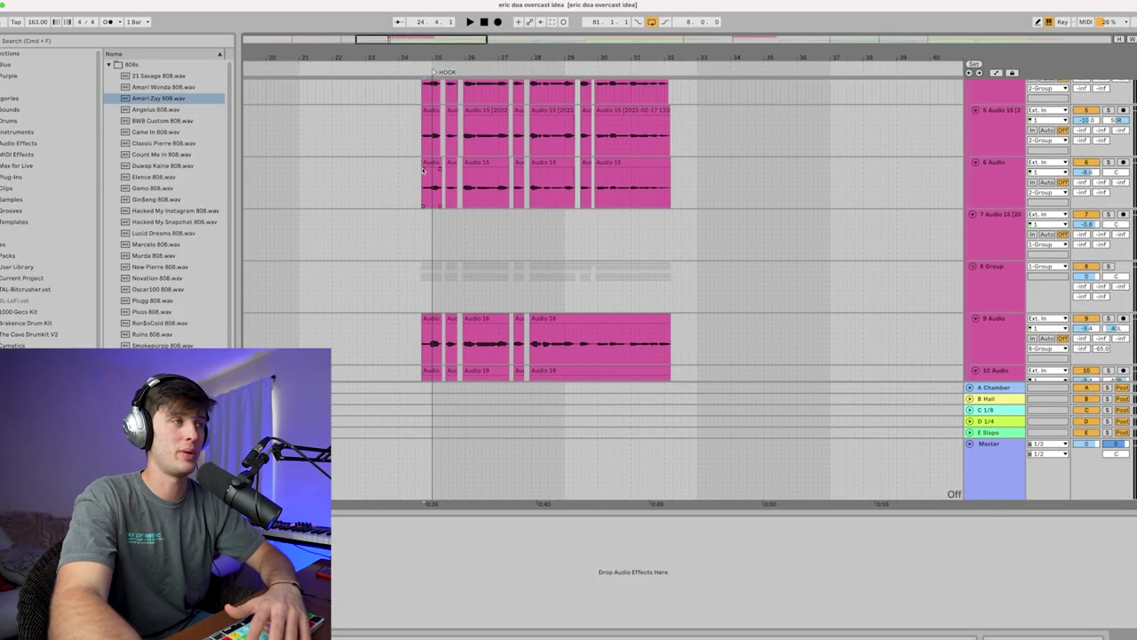
scroll(422, 170, "down", 5)
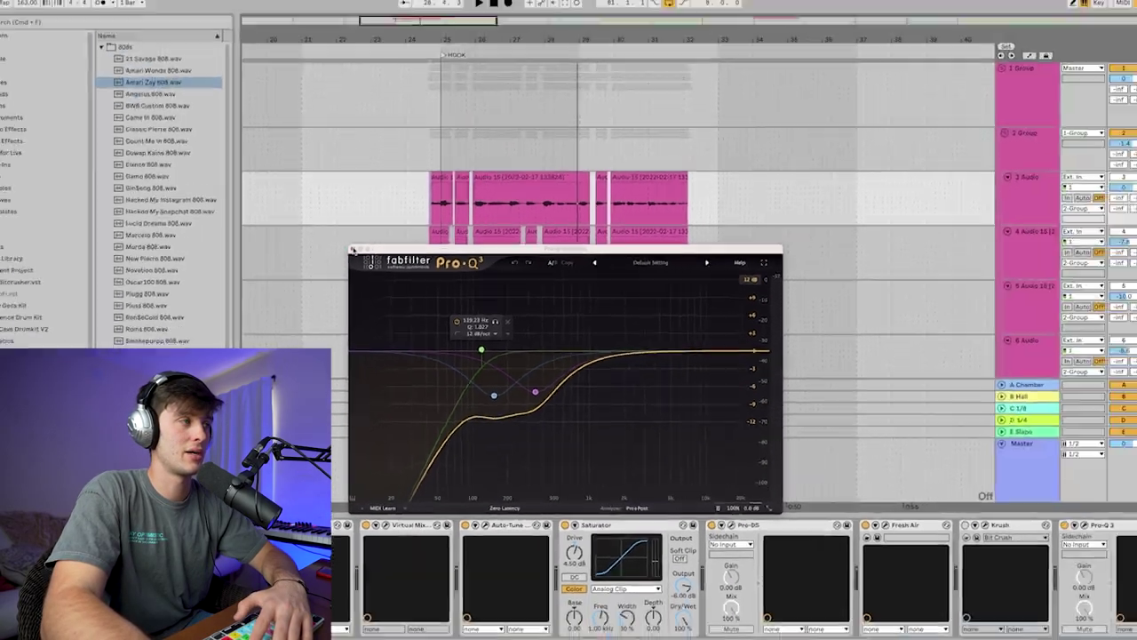
Review and close the Pro-Q, NS1, Virtual Mix, Auto-Tune Pro and Pro-Q 3 windows on track 3's vocal chain.
left_click(352, 251)
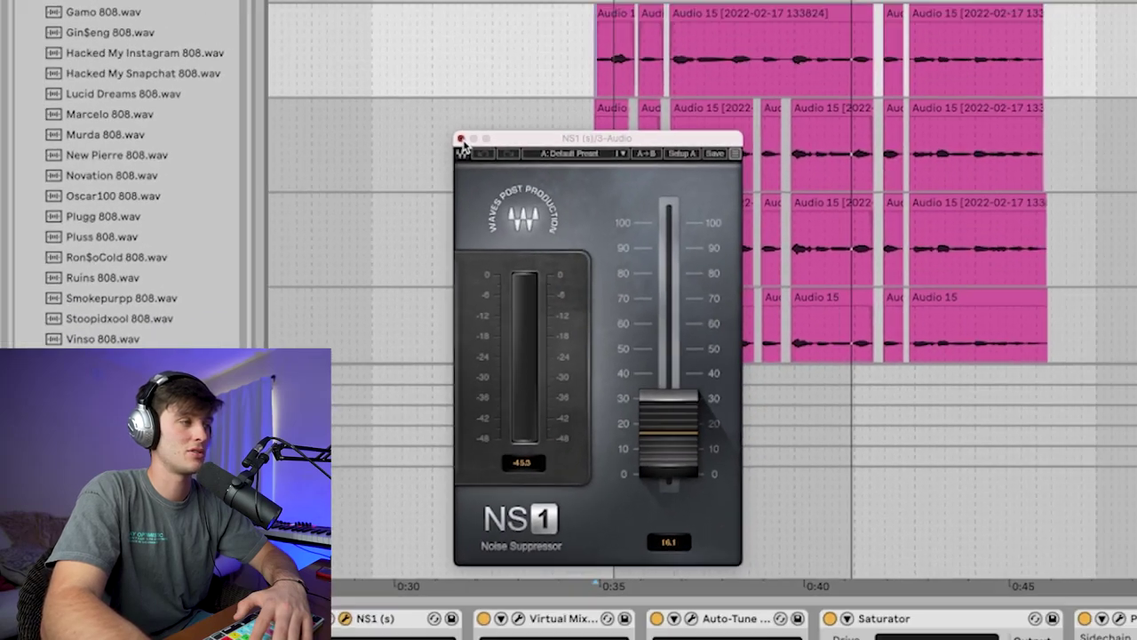
left_click(545, 49)
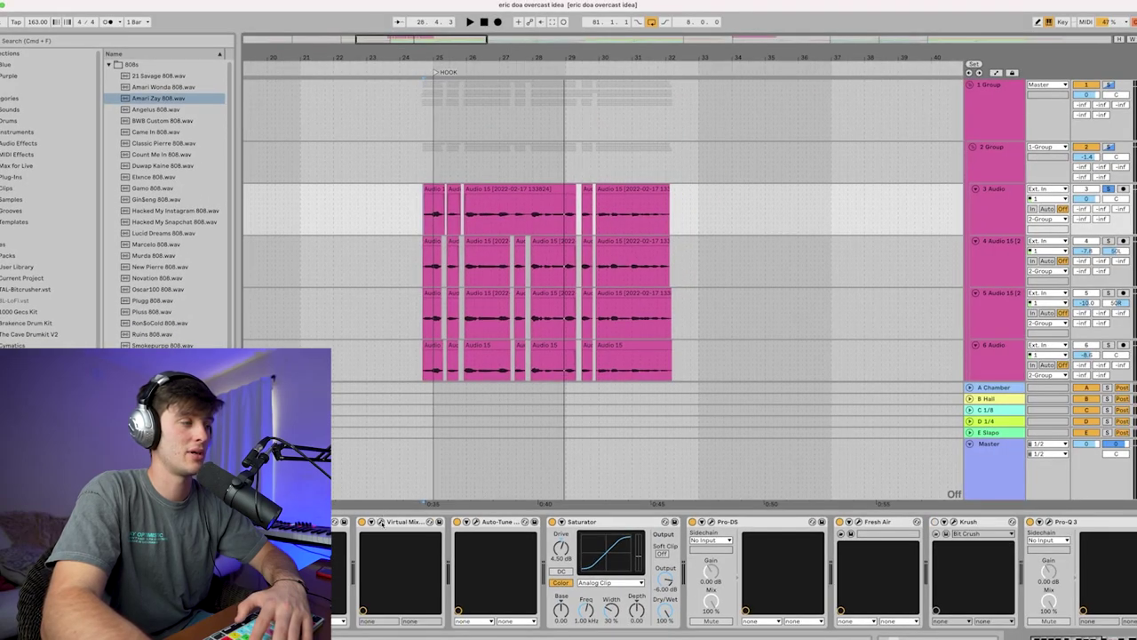
left_click(380, 523)
left_click(353, 249)
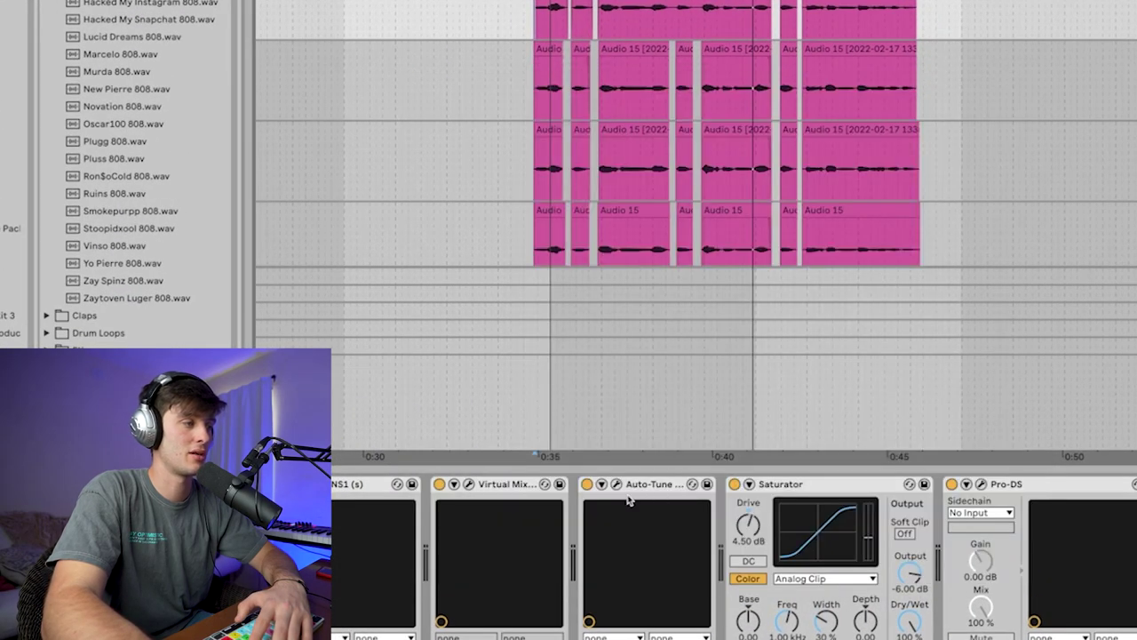
left_click(616, 484)
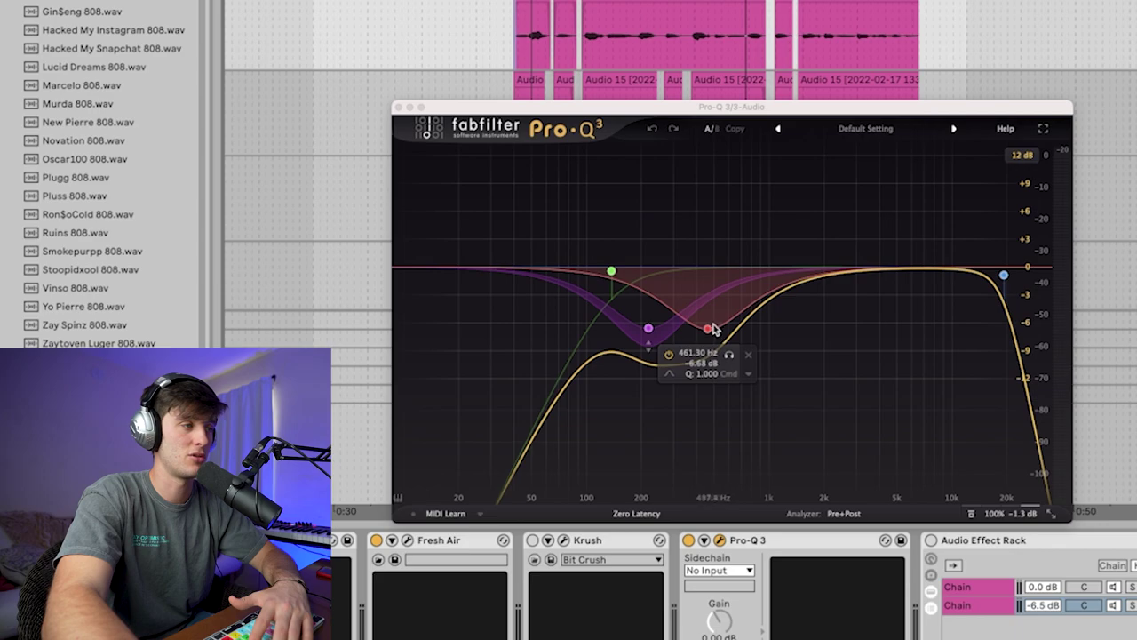
left_click(398, 106)
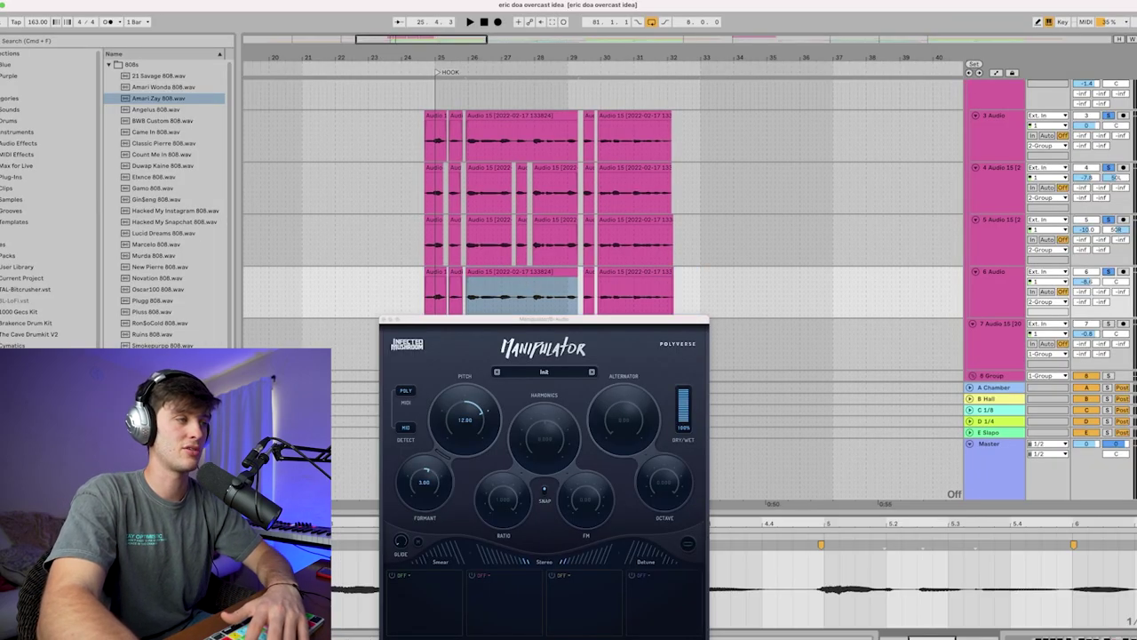
left_click_drag(563, 314, 741, 192)
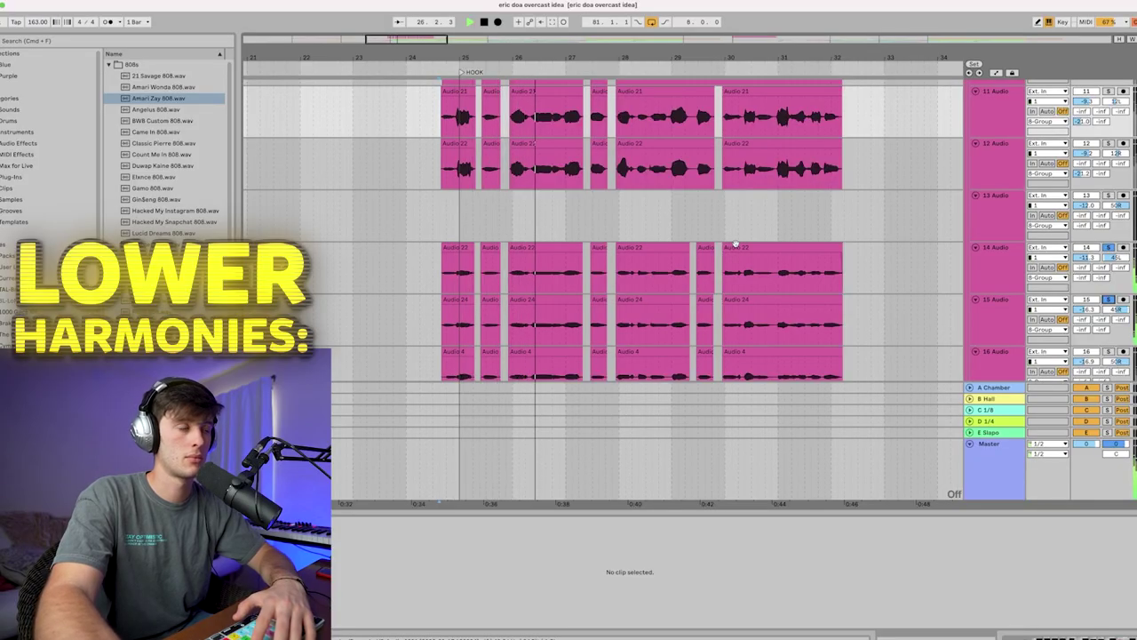
scroll(736, 243, "down", 3)
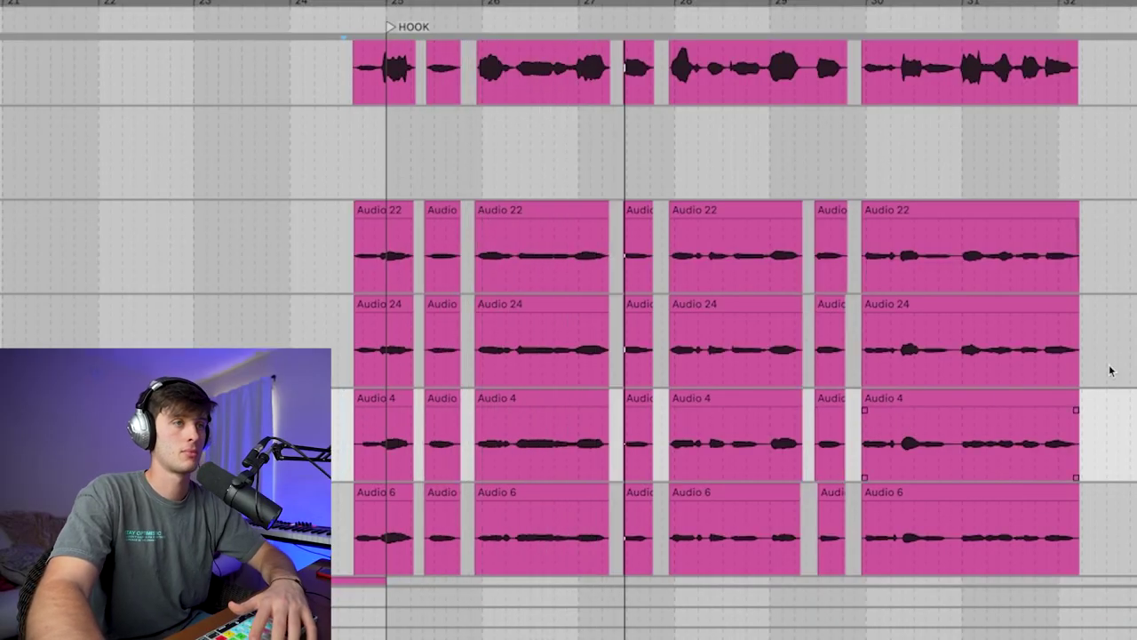
scroll(1109, 371, "down", 1)
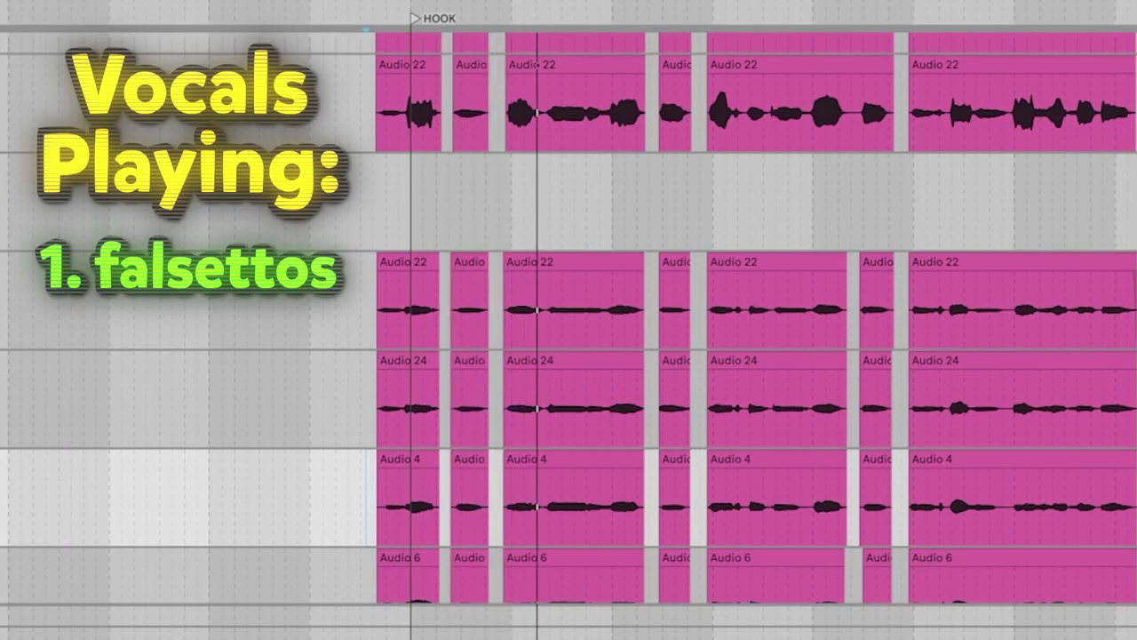
scroll(569, 336, "up", 4)
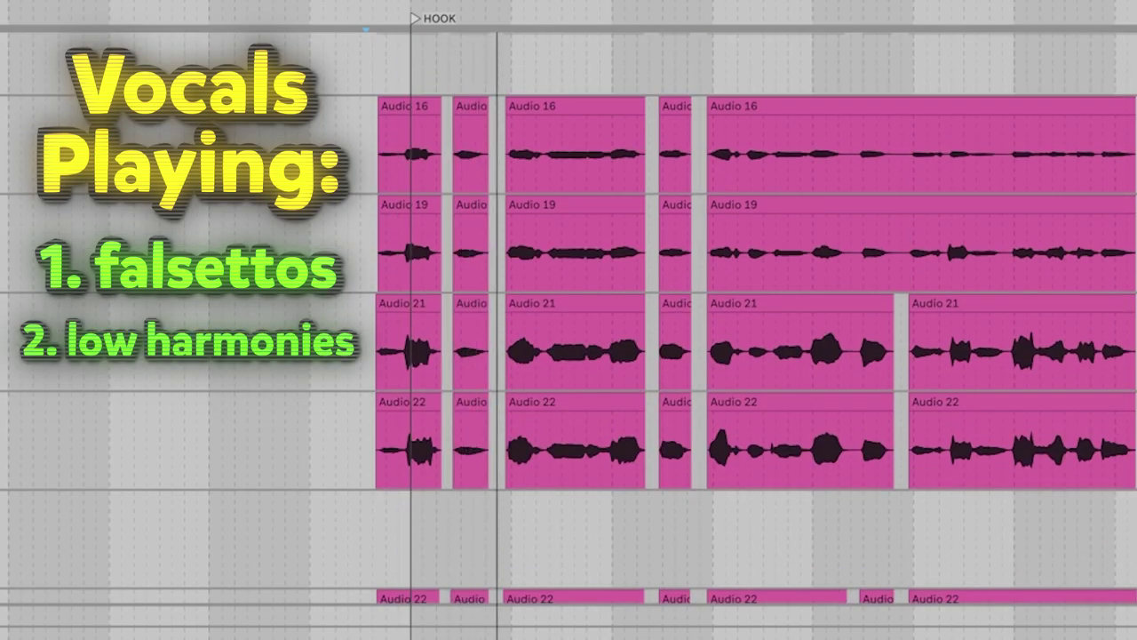
scroll(568, 336, "up", 4)
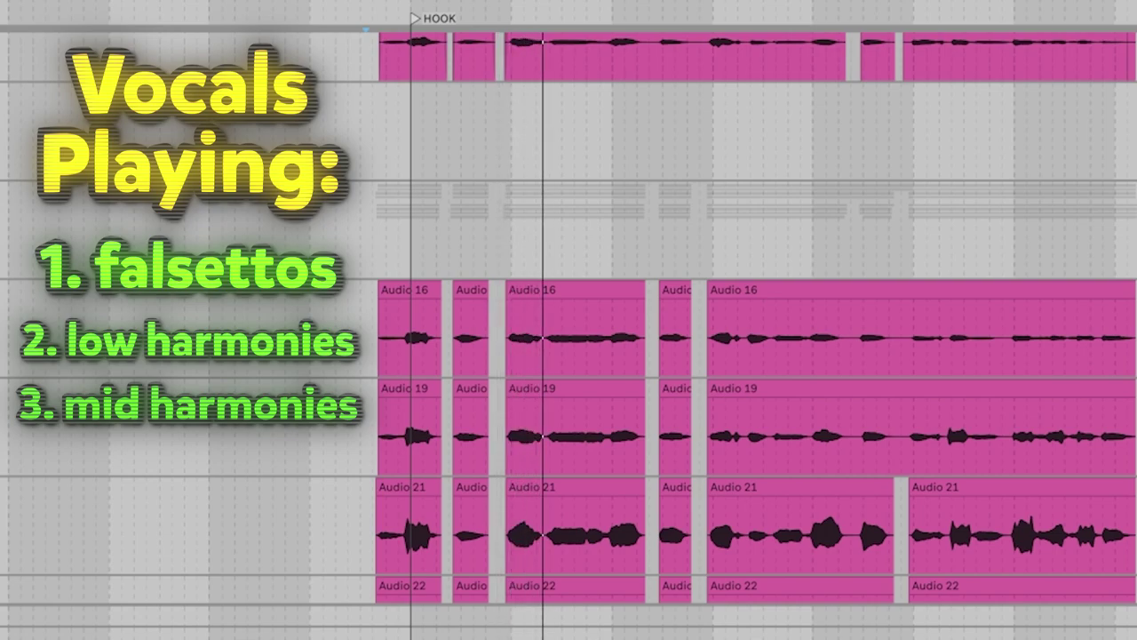
scroll(568, 336, "up", 5)
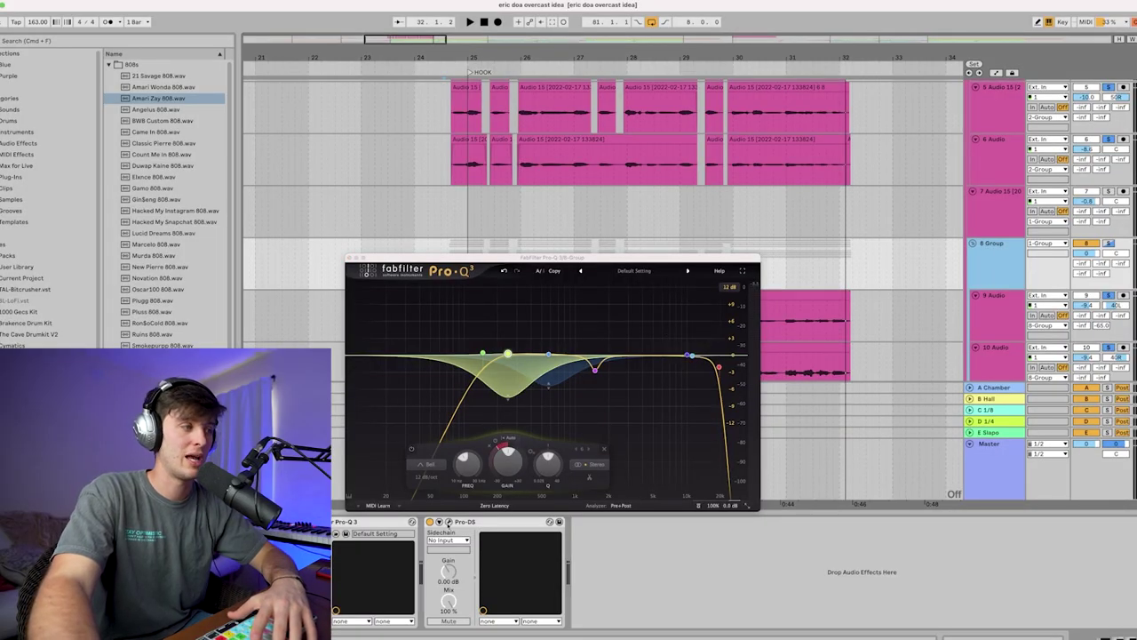
Open the Pro-DS de-esser window from the 8 Group vocal bus device chain.
left_click(448, 522)
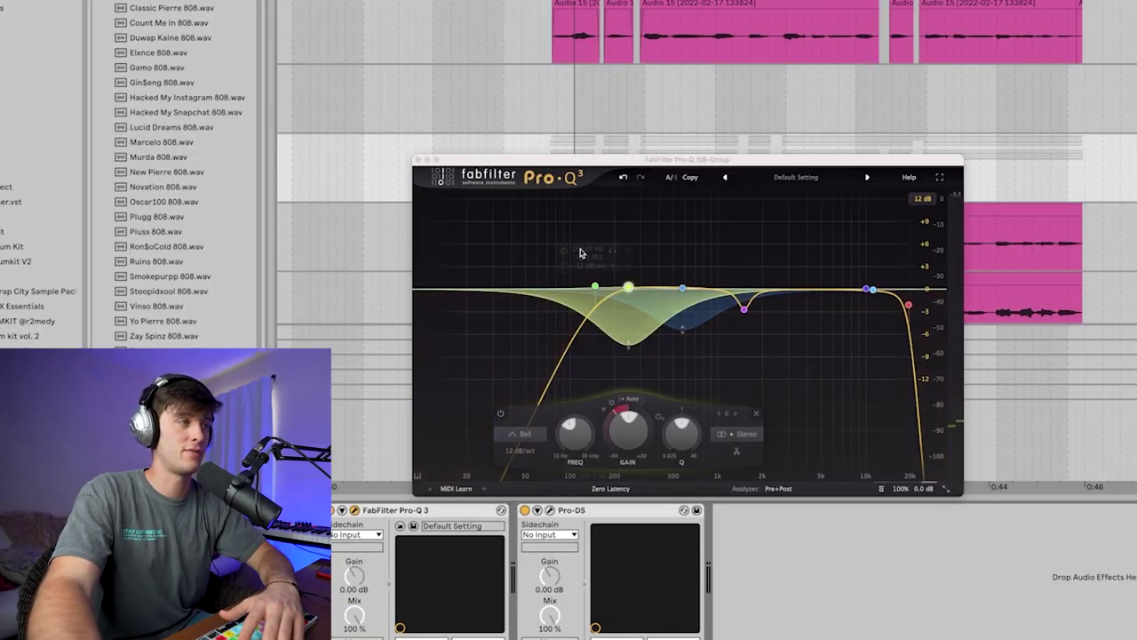
left_click(550, 510)
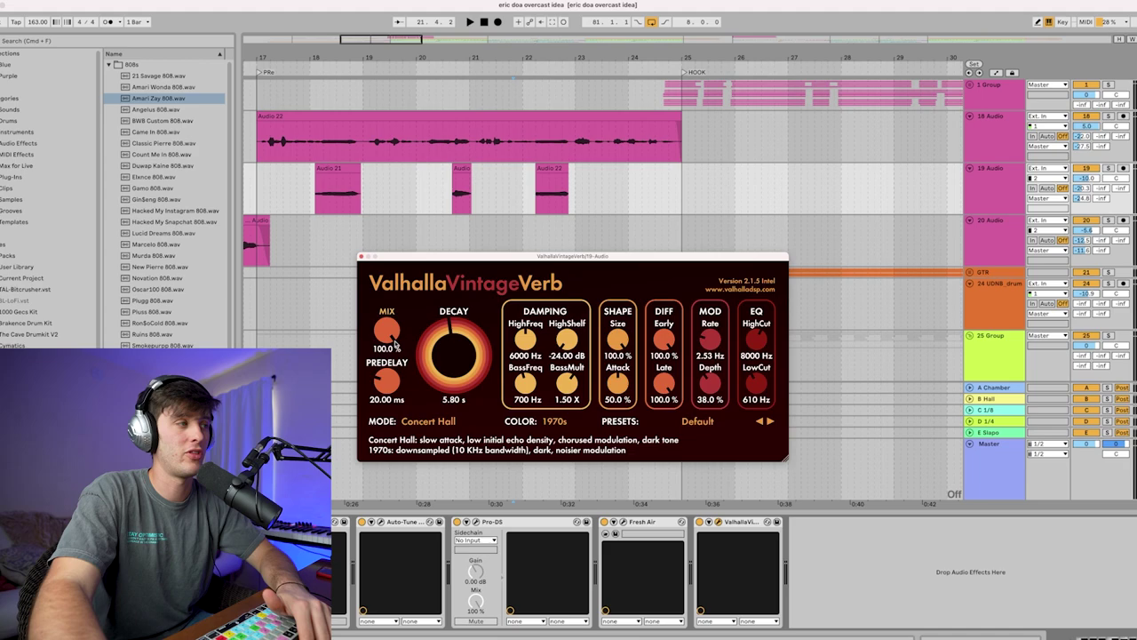
Close VintageVerb and select track 19's ad-lib clip around bar 18.
left_click(361, 257)
left_click_drag(316, 138, 336, 198)
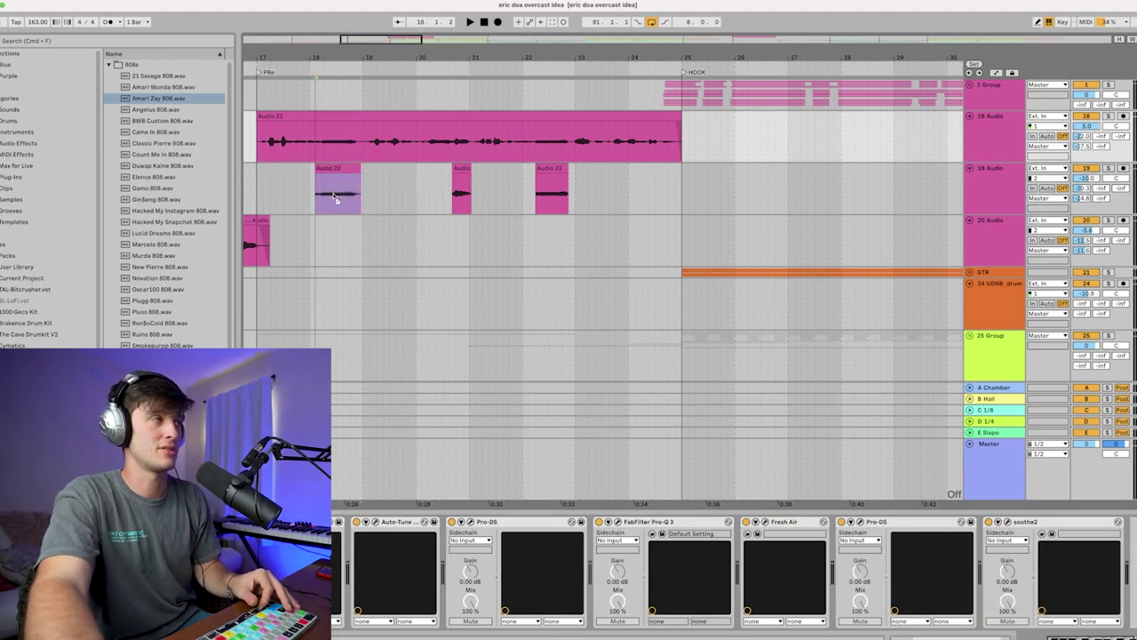
left_click(338, 199)
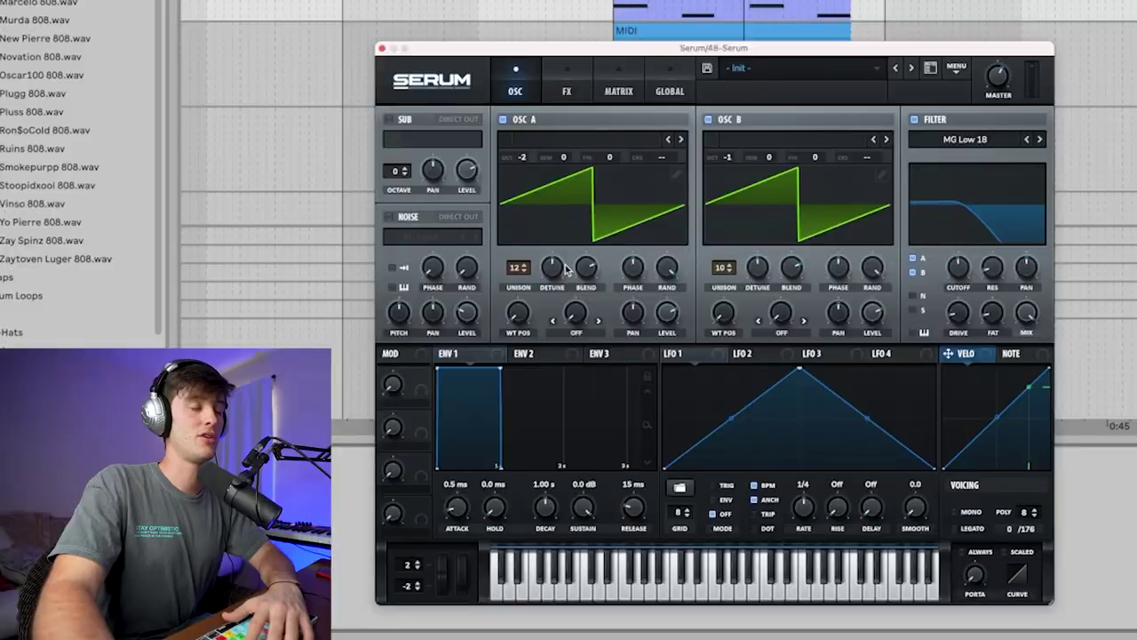
Set oscillator A's unison detune to about 0.14 and keep the MG Low 18 filter type.
left_click_drag(551, 266, 549, 290)
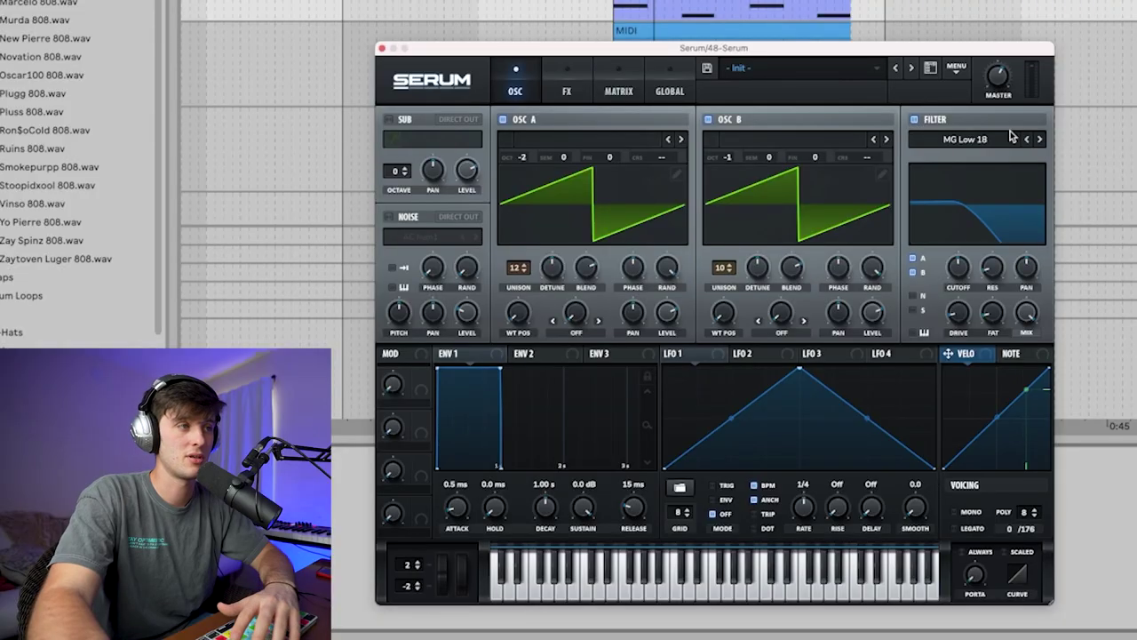
left_click(960, 144)
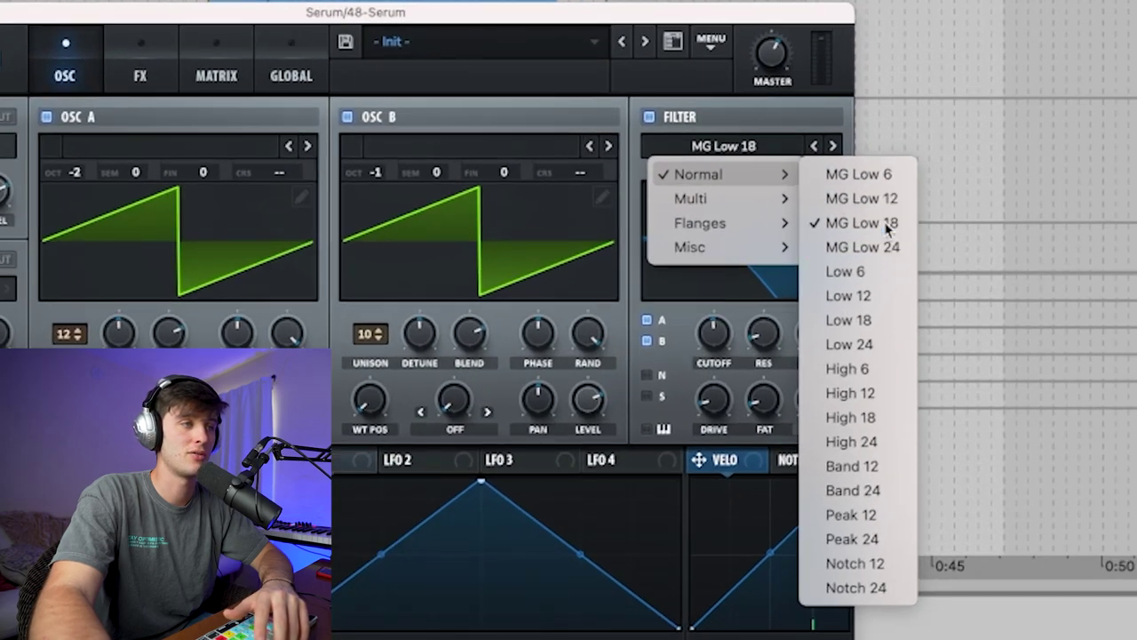
left_click(884, 222)
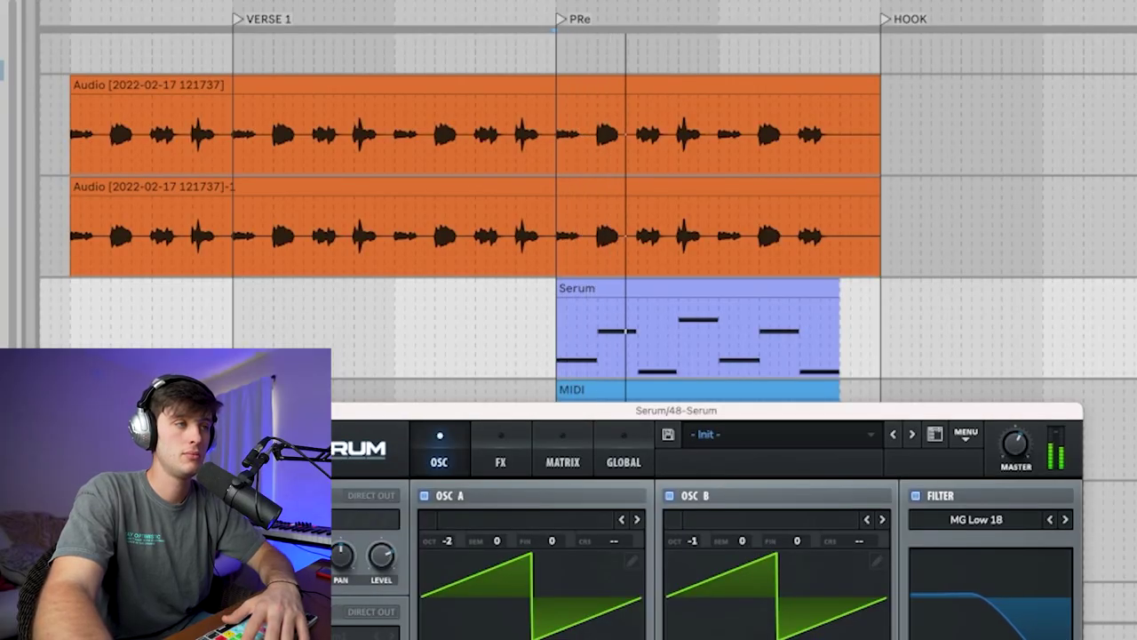
Switch Serum to its FX section to review the pad's effects.
left_click(511, 451)
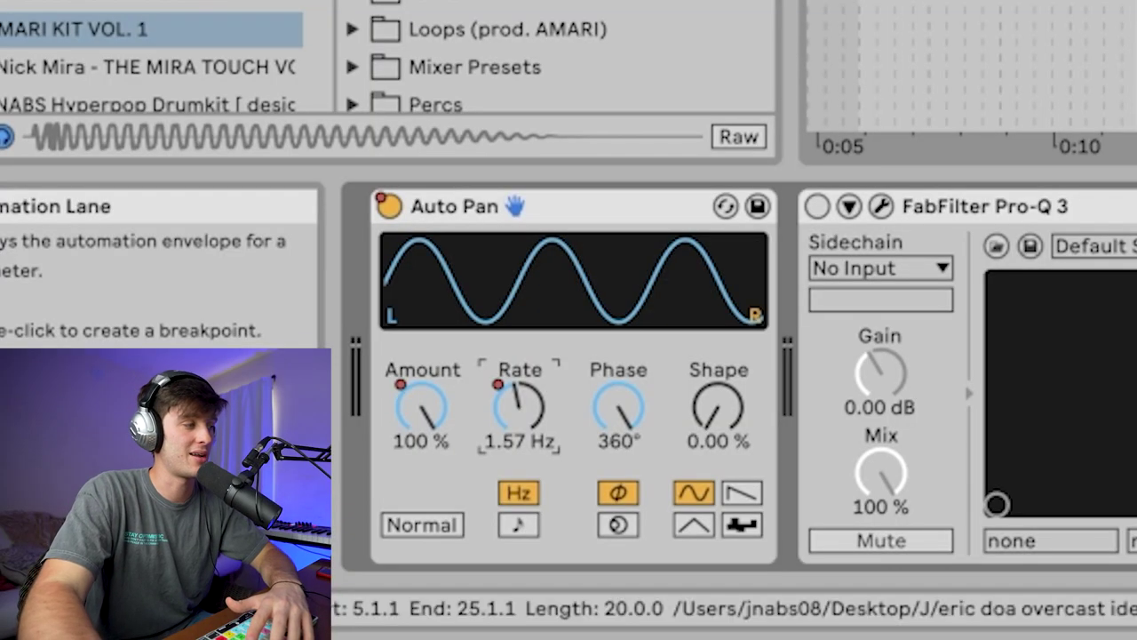
Show the Auto Pan Rate automation envelope in the arrangement.
right_click(520, 404)
left_click(569, 410)
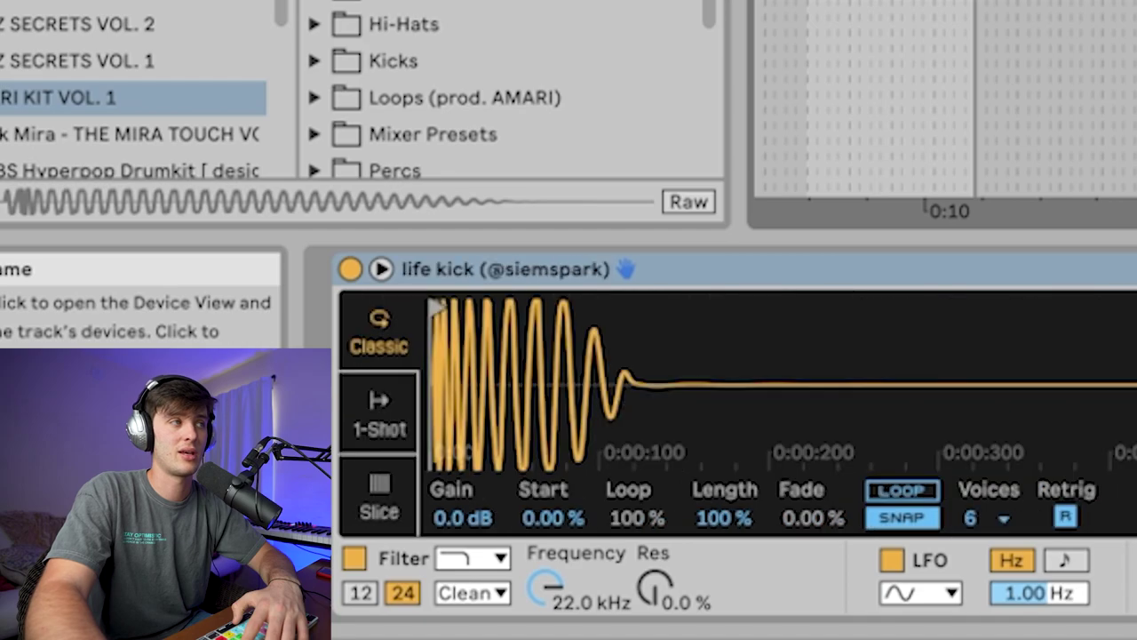
left_click(886, 261)
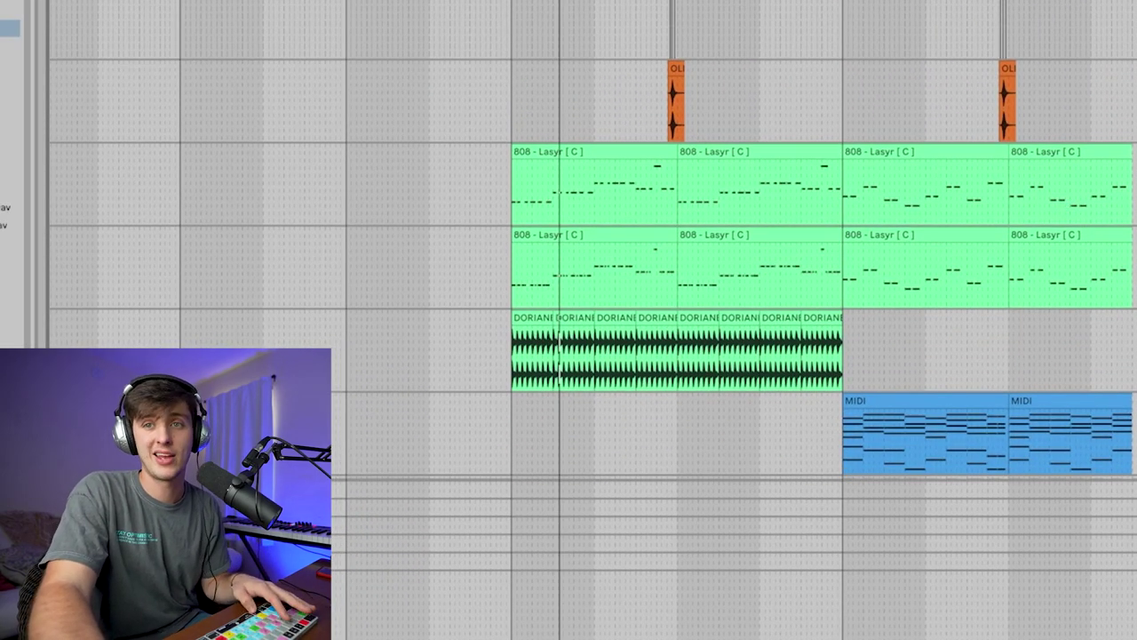
Select the second 808 track, 41-808 - Lasyr [C], at the hook.
left_click(542, 267)
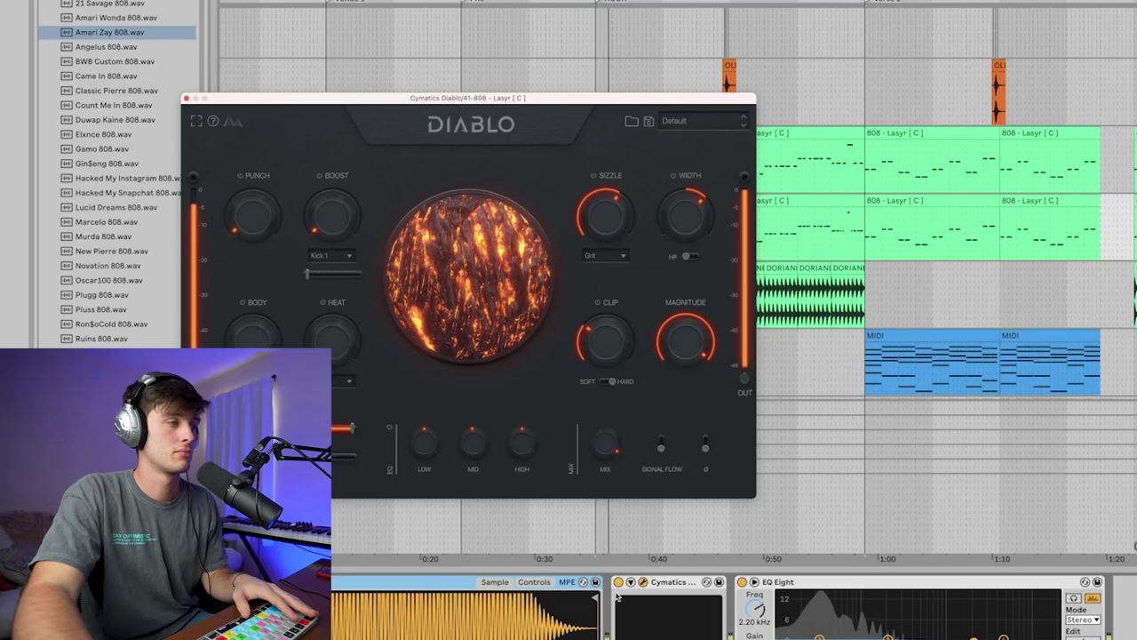
Close Diablo, select the 53 Serum pad track, then close its Serum window.
left_click(620, 585)
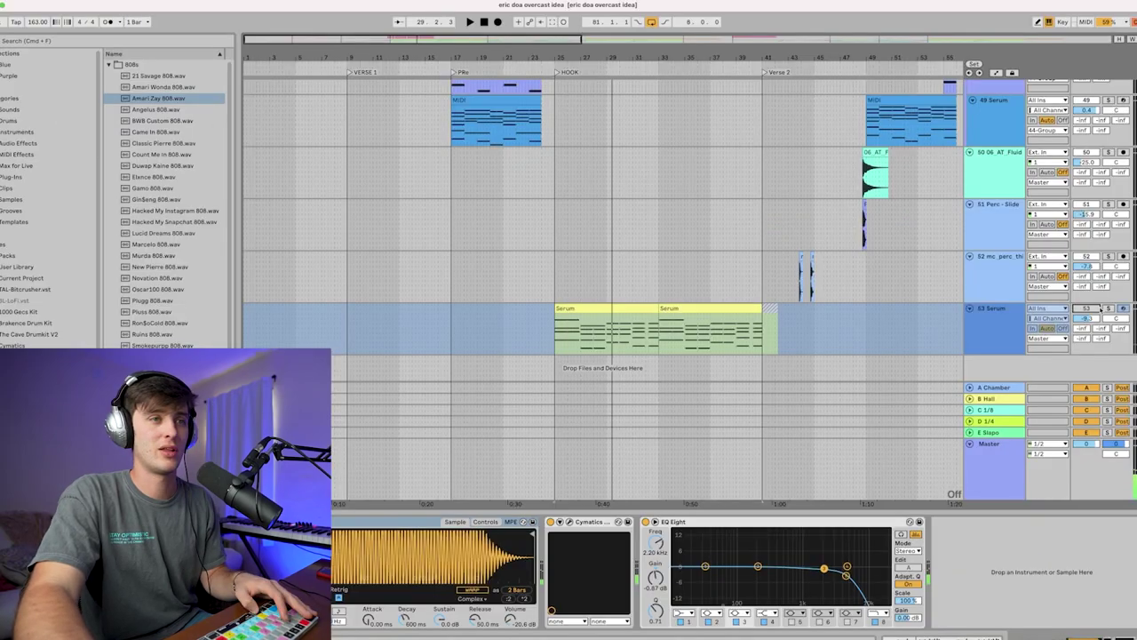
left_click(995, 331)
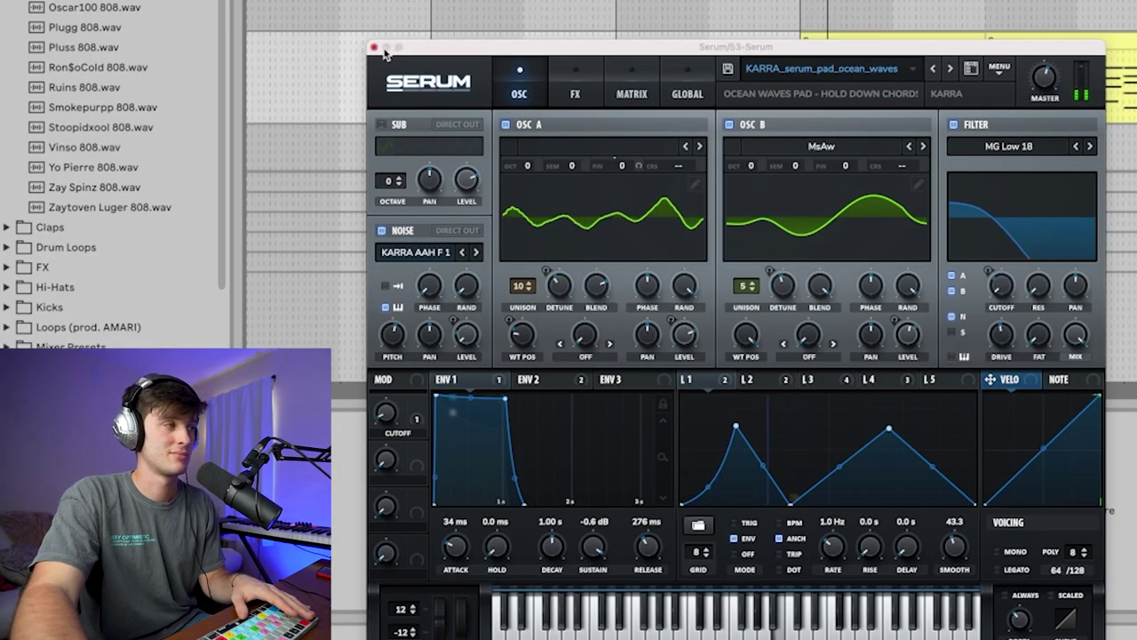
left_click(374, 47)
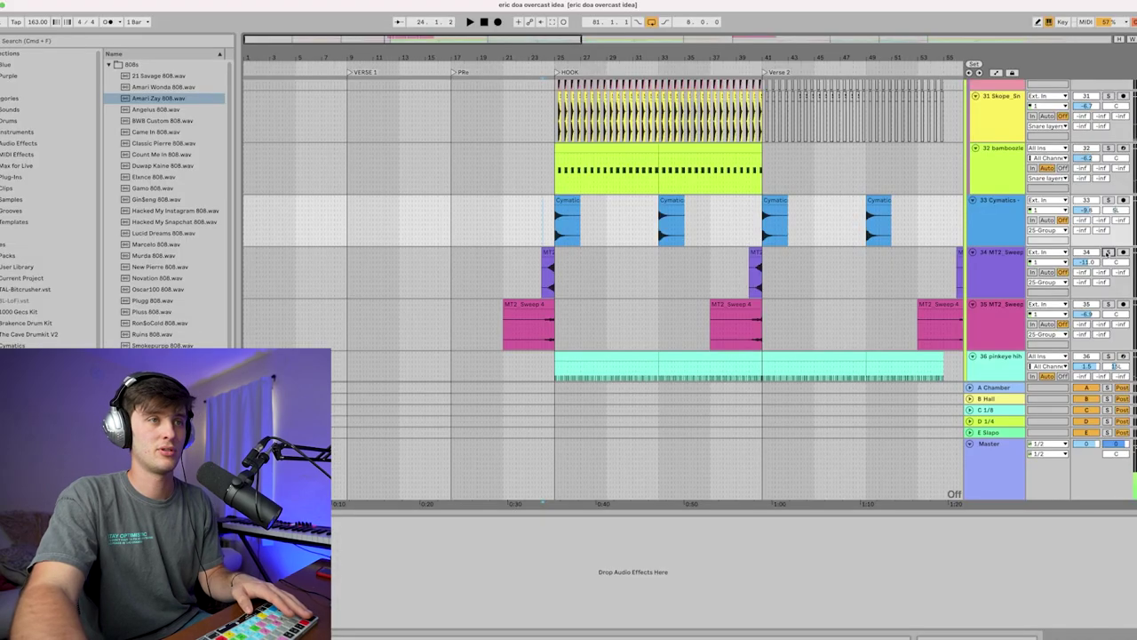
left_click(546, 289)
scroll(545, 289, "up", 5)
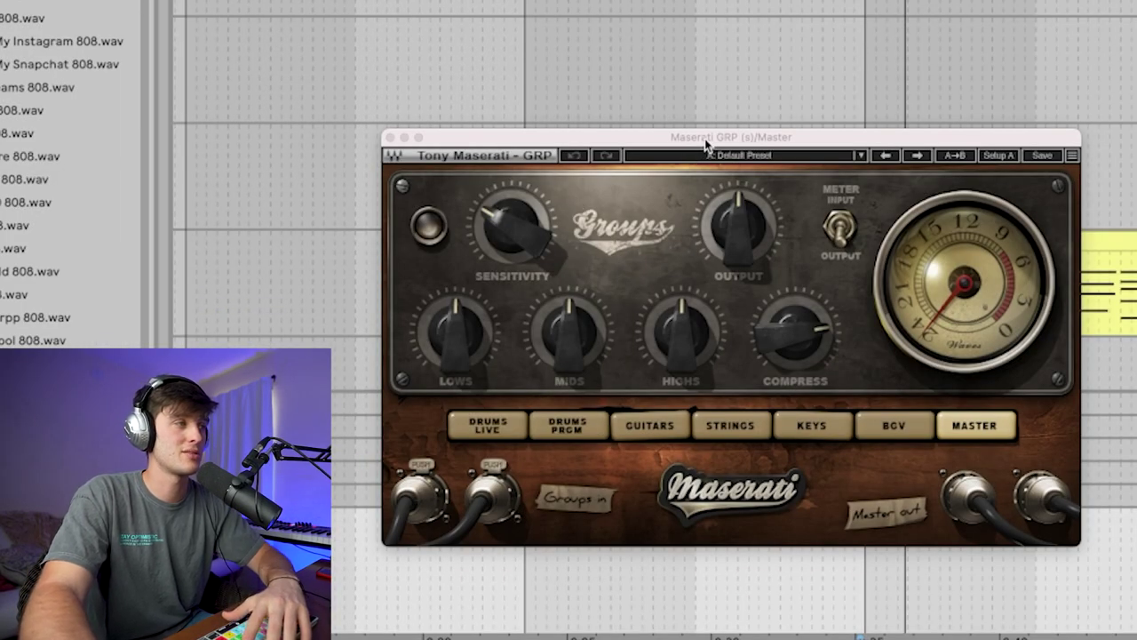
left_click_drag(706, 145, 776, 124)
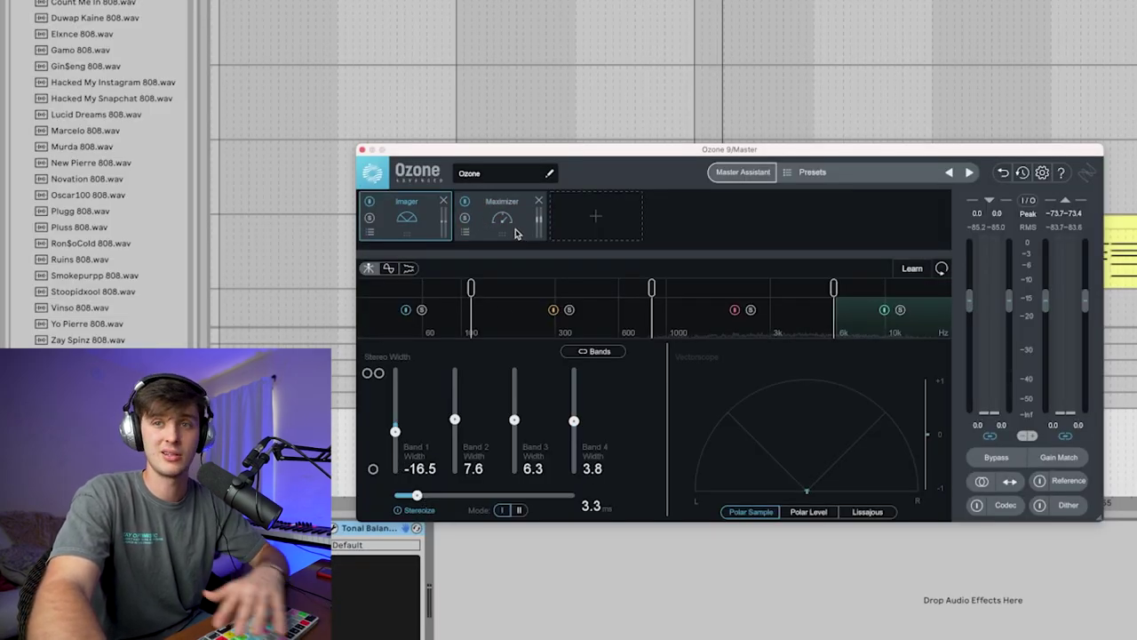
left_click(515, 232)
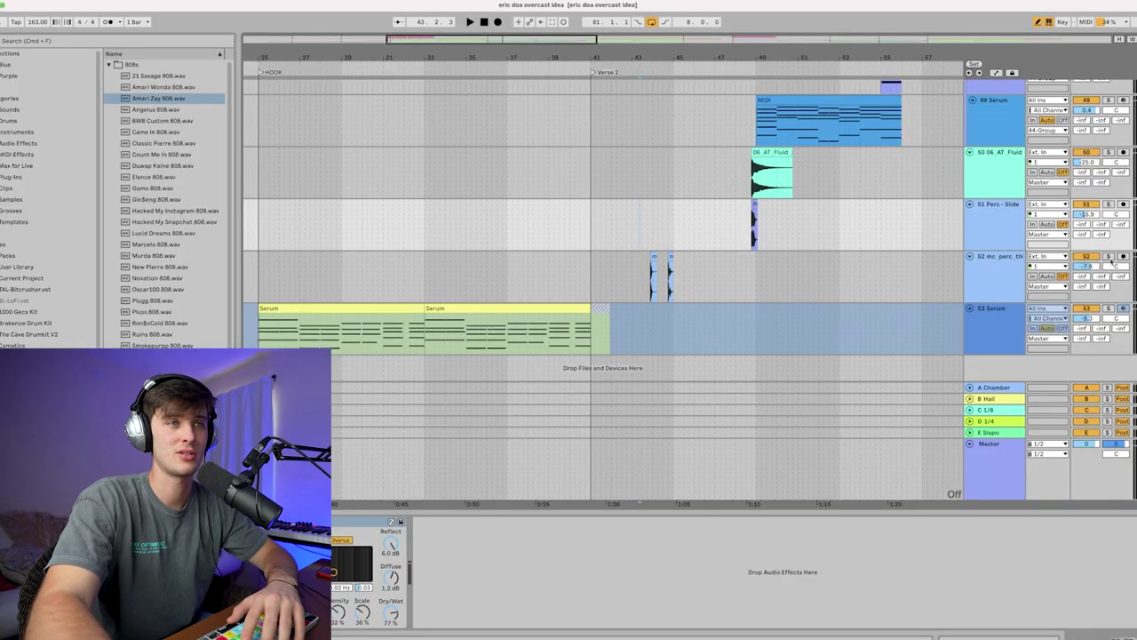
left_click(1008, 274)
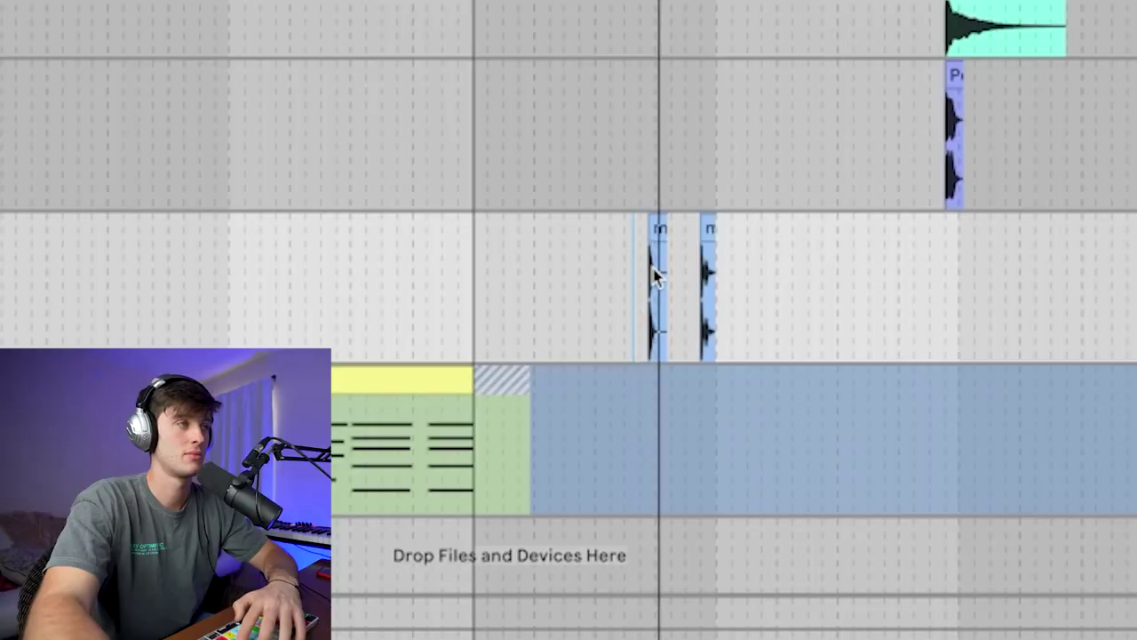
key("space")
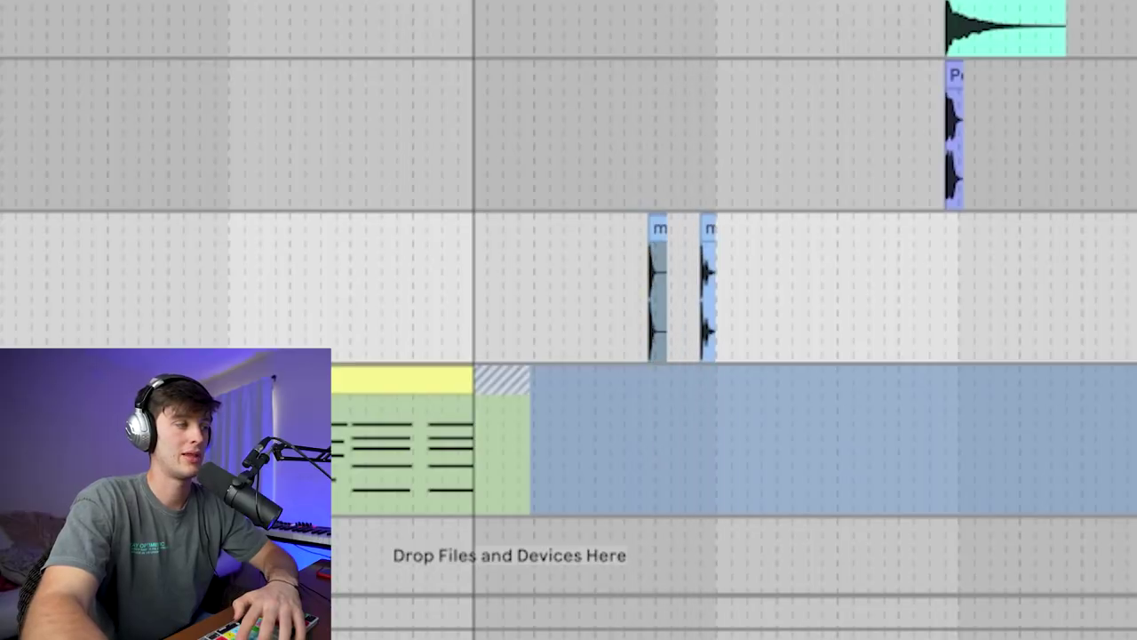